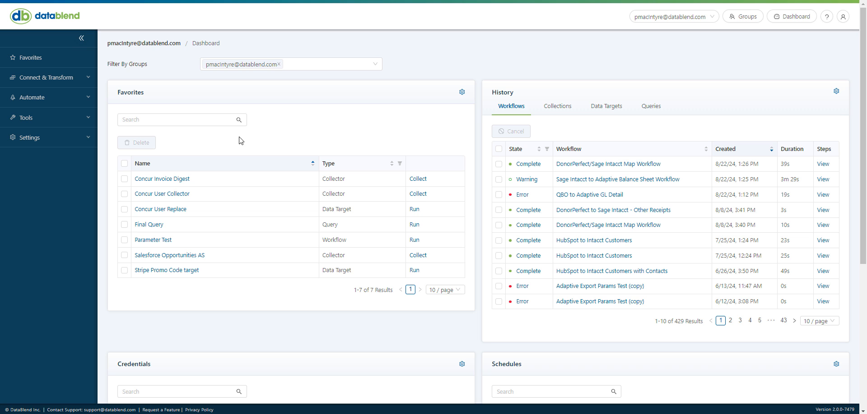
Look over the dashboard in the old interface and in the sandbox group's new interface
{"action": "scroll", "coordinate": [220, 145], "scroll_direction": "down", "scroll_amount": 1}
{"action": "scroll", "coordinate": [220, 145], "scroll_direction": "up", "scroll_amount": 1}
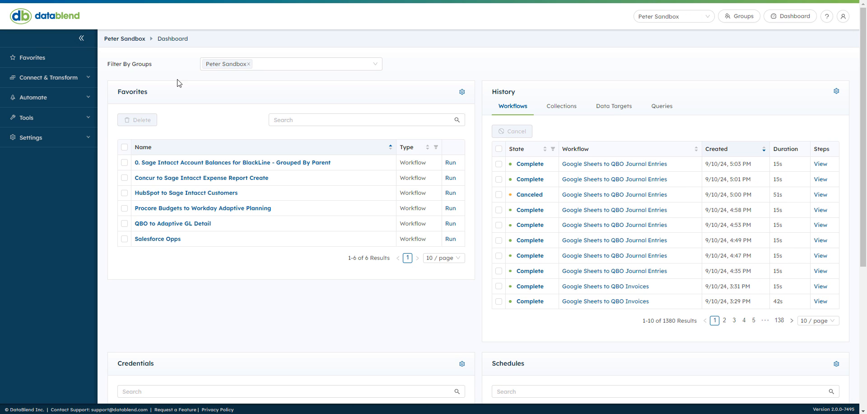
{"action": "scroll", "coordinate": [221, 111], "scroll_direction": "down", "scroll_amount": 1}
{"action": "scroll", "coordinate": [221, 111], "scroll_direction": "down", "scroll_amount": 2}
{"action": "scroll", "coordinate": [458, 312], "scroll_direction": "up", "scroll_amount": 3}
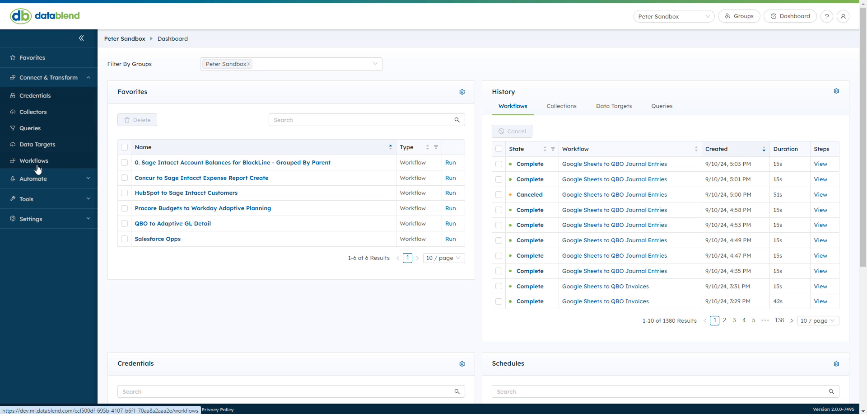
Open the Credentials list in the new interface and the matching Credentials list in the old interface
{"action": "left_click", "coordinate": [41, 184]}
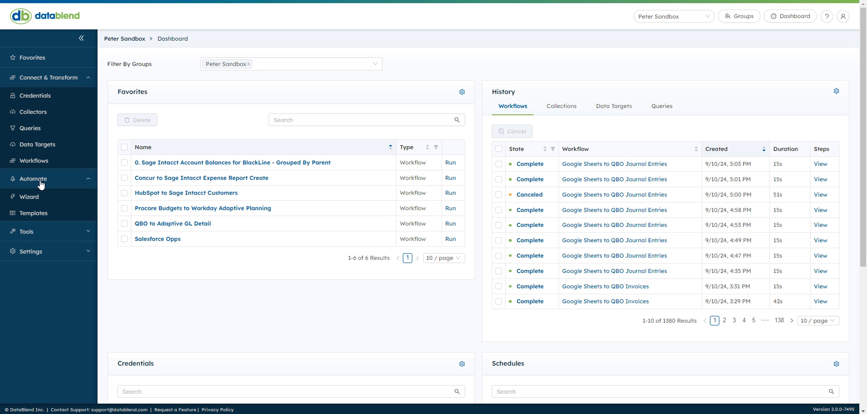
{"action": "left_click", "coordinate": [38, 97]}
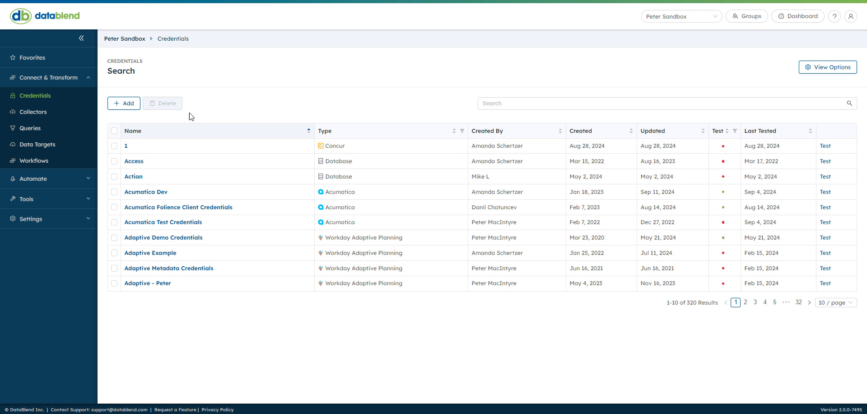
{"action": "left_click", "coordinate": [514, 104]}
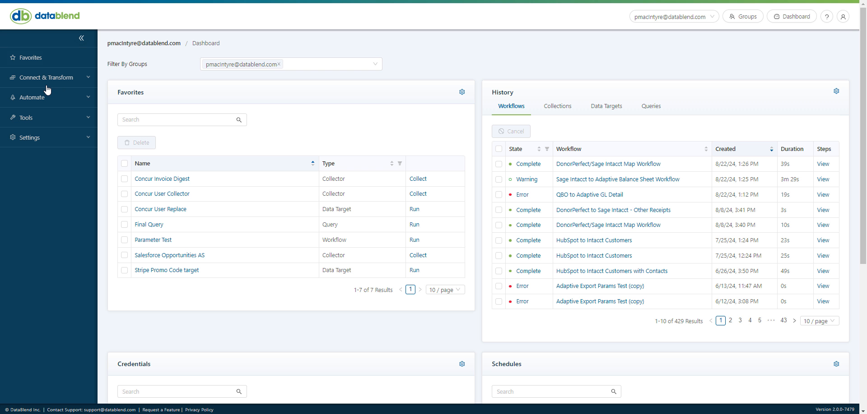
{"action": "left_click", "coordinate": [47, 86]}
{"action": "left_click", "coordinate": [31, 93]}
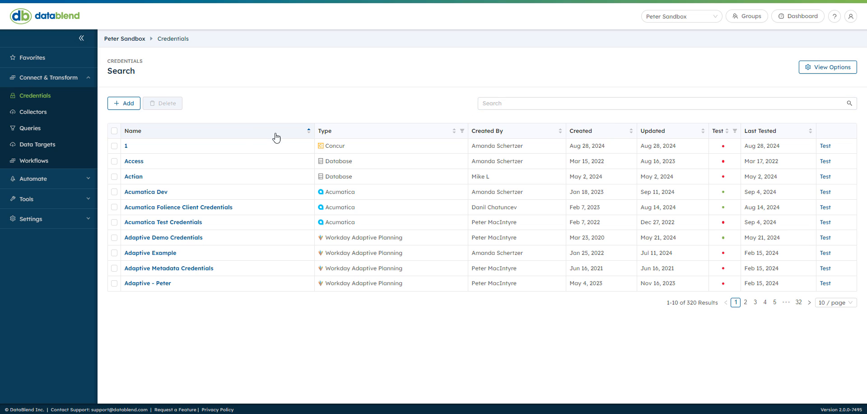
Show the view options of the Credentials list in the new and old interfaces
{"action": "left_click", "coordinate": [828, 70]}
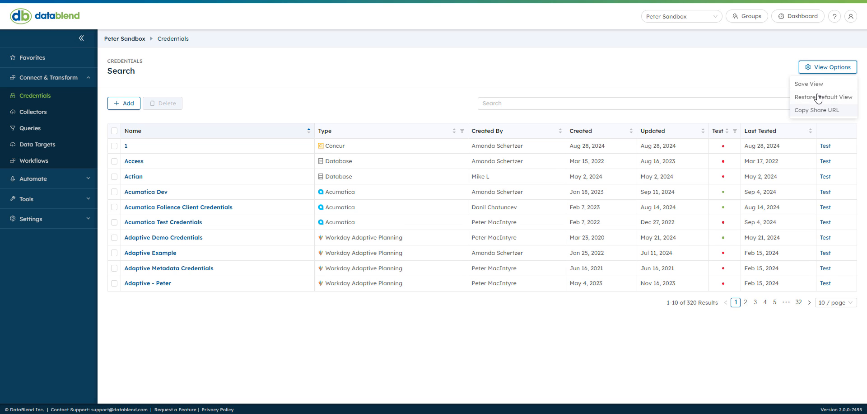
{"action": "left_click", "coordinate": [820, 96]}
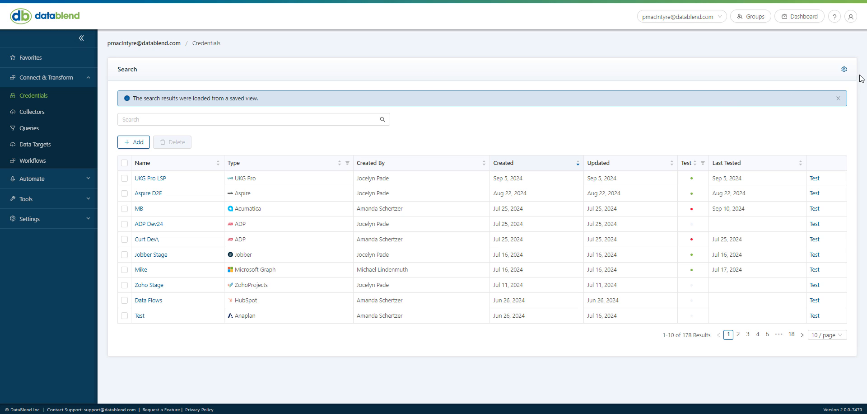
{"action": "left_click", "coordinate": [844, 69]}
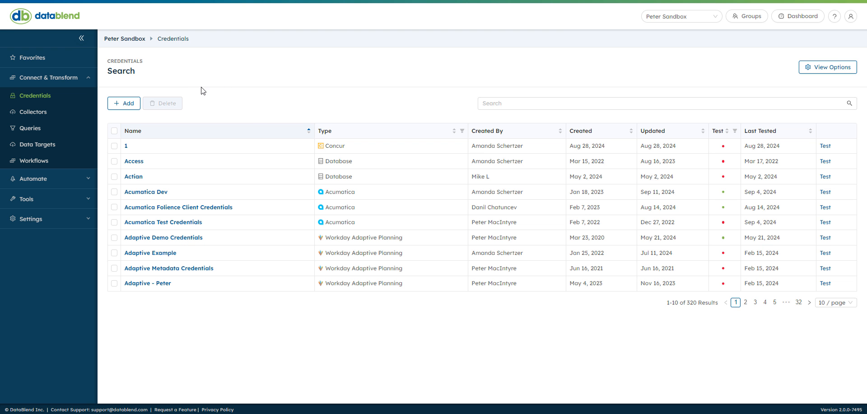
View the Collectors, Queries and Data Targets lists one after another in the new interface
{"action": "left_click", "coordinate": [27, 117]}
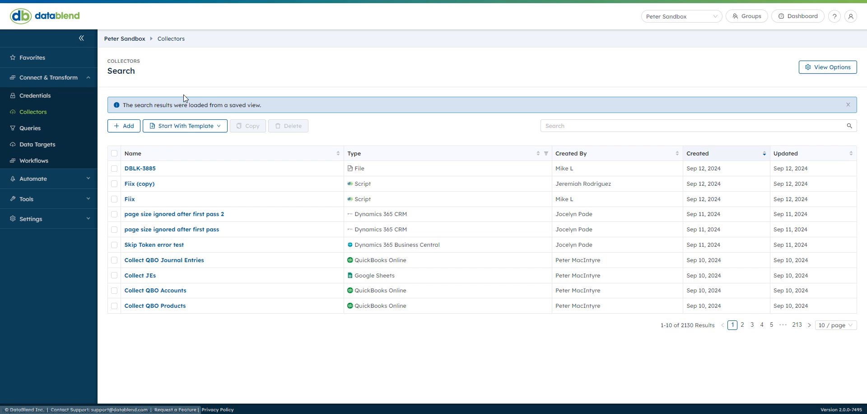
{"action": "left_click", "coordinate": [25, 131]}
{"action": "left_click", "coordinate": [35, 149]}
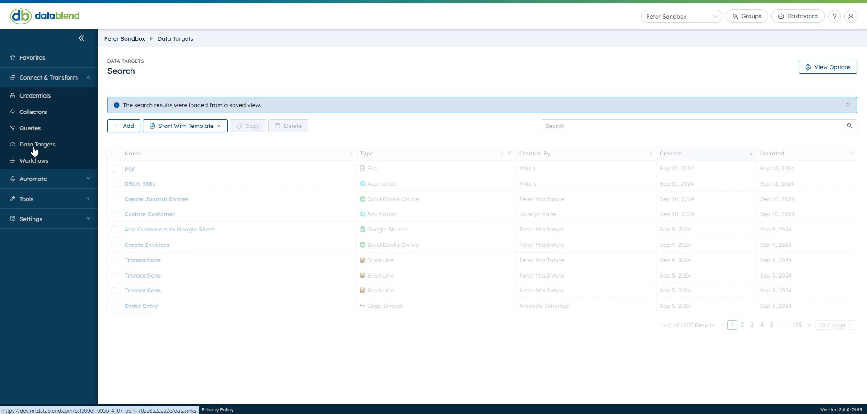
View the Agents, Custom Functions, Data Quality Reports and Data Sources lists one after another
{"action": "left_click", "coordinate": [40, 181]}
{"action": "left_click", "coordinate": [33, 212]}
{"action": "left_click", "coordinate": [36, 173]}
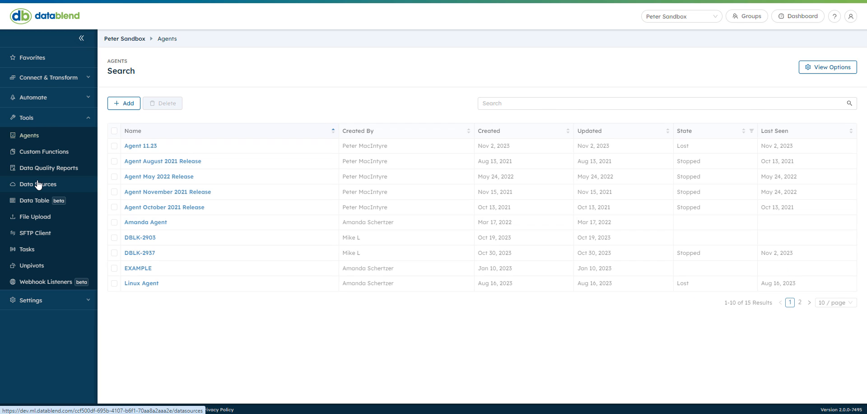
{"action": "left_click", "coordinate": [39, 154]}
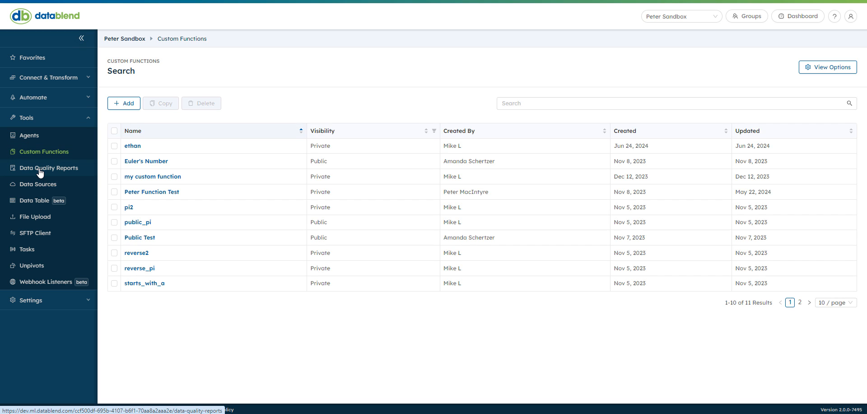
{"action": "left_click", "coordinate": [39, 168]}
{"action": "left_click", "coordinate": [37, 184]}
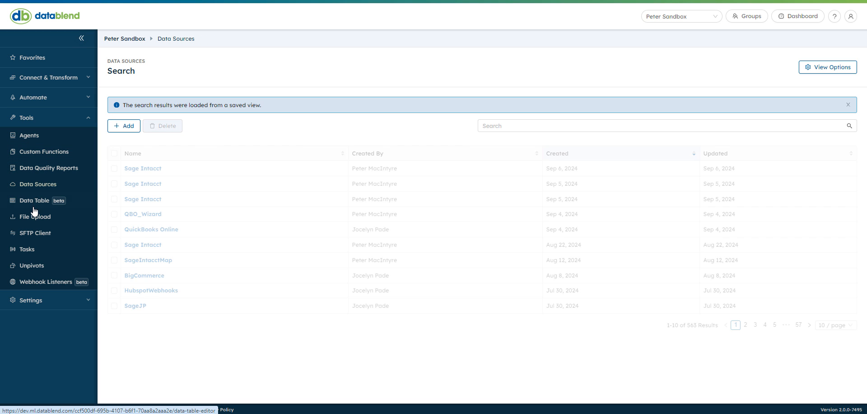
Open the DBLK-3885 collector from the Collectors list
{"action": "left_click", "coordinate": [49, 77]}
{"action": "left_click", "coordinate": [13, 112]}
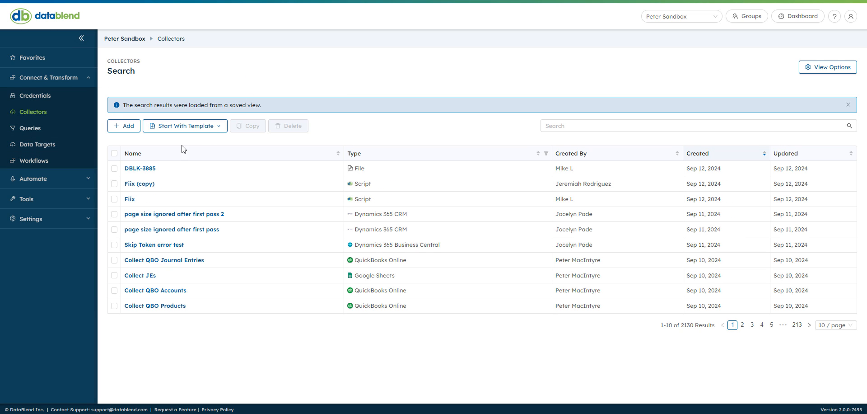
{"action": "left_click", "coordinate": [146, 172]}
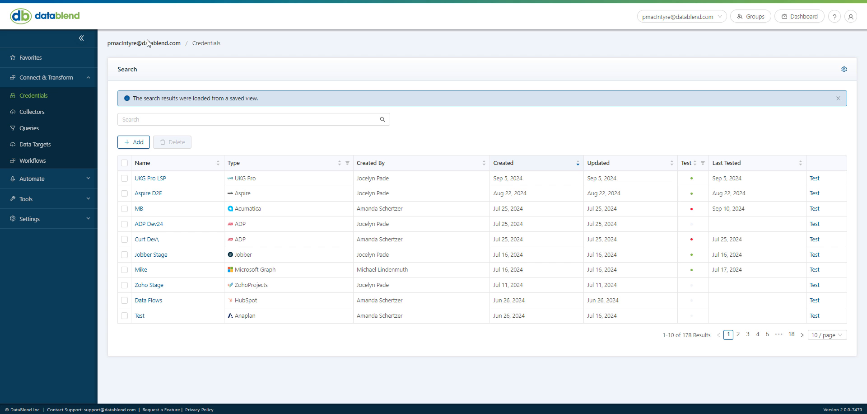
Switch to the old interface, open the collector "page size ignored test 2" and look through its edit page
{"action": "left_click", "coordinate": [35, 112]}
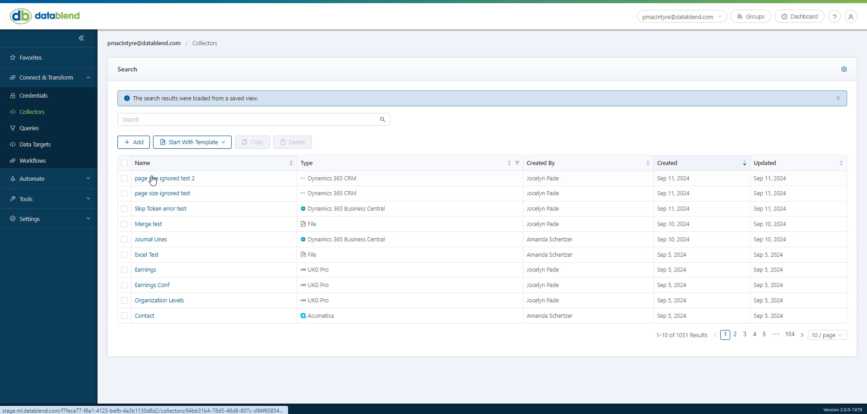
{"action": "left_click", "coordinate": [150, 177]}
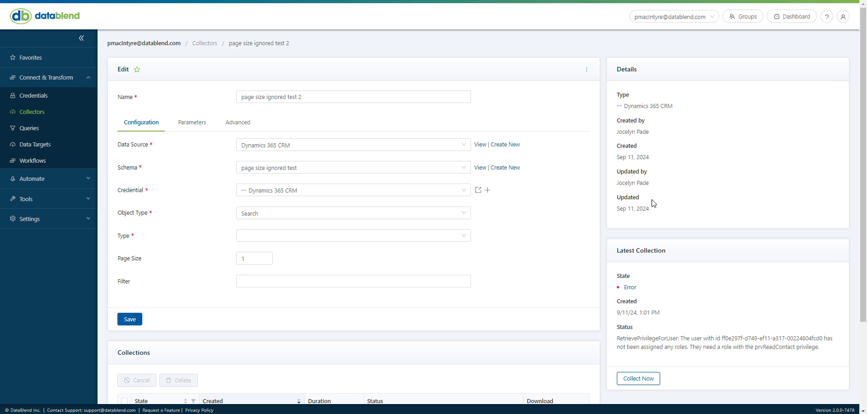
{"action": "scroll", "coordinate": [628, 280], "scroll_direction": "down", "scroll_amount": 3}
{"action": "scroll", "coordinate": [625, 268], "scroll_direction": "up", "scroll_amount": 3}
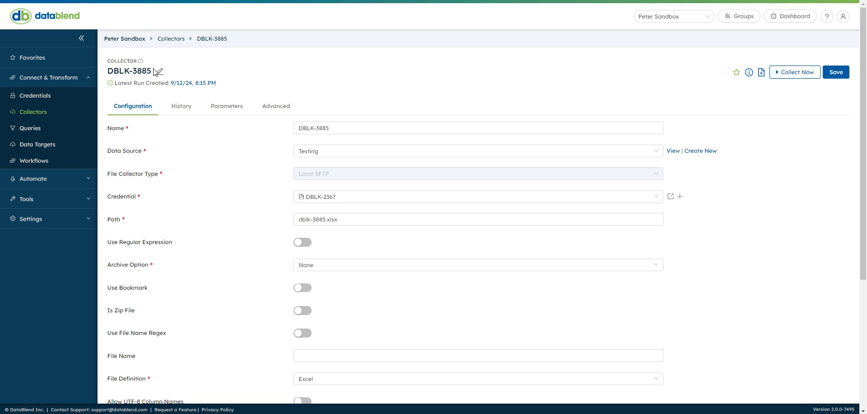
Check the latest run state of the DBLK-3885 collector, view that run's details and return to the collector
{"action": "mouse_move", "coordinate": [140, 62]}
{"action": "mouse_move", "coordinate": [113, 86]}
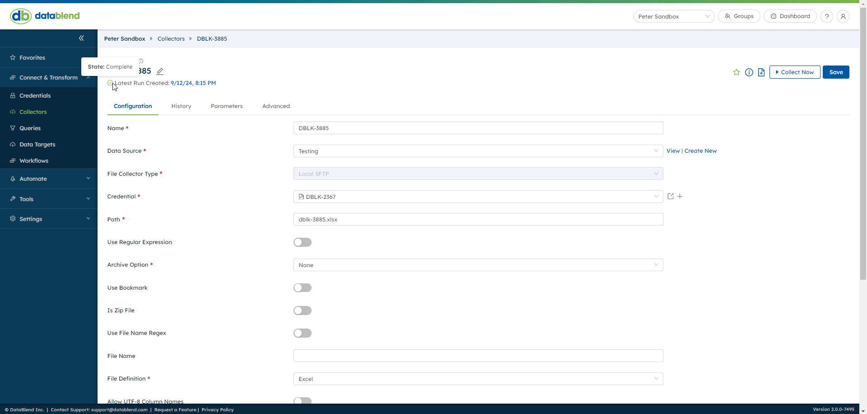
{"action": "left_click", "coordinate": [182, 85]}
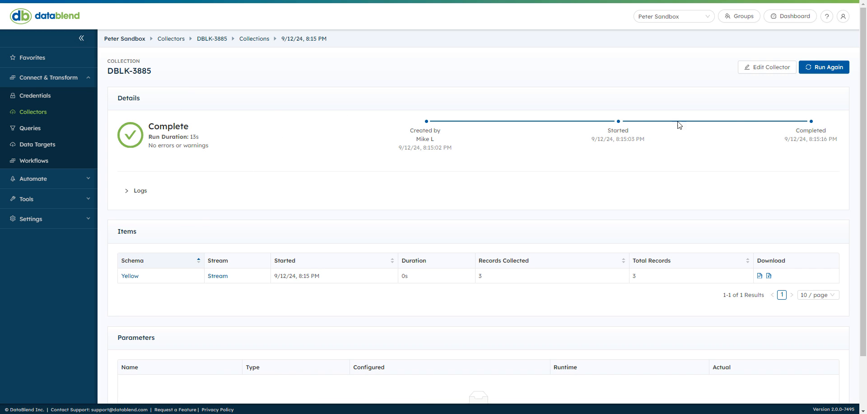
{"action": "key", "text": "alt+Left"}
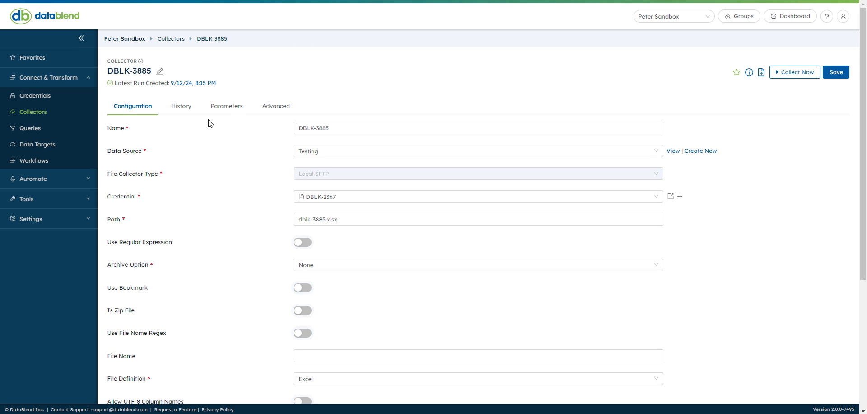
View the DBLK-3885 collector's run history and information details, and return to its configuration
{"action": "left_click", "coordinate": [182, 110]}
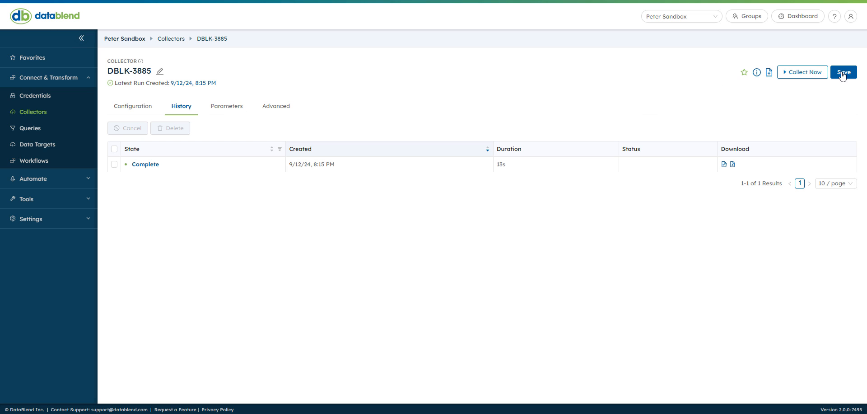
{"action": "left_click", "coordinate": [756, 73]}
{"action": "left_click", "coordinate": [139, 110]}
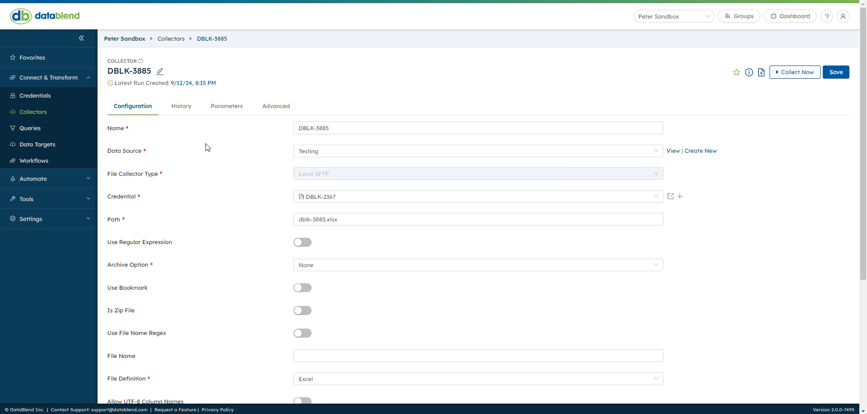
Add a parameter to the collector called "Name", of type Date, with the value 09/01/2024 and no format
{"action": "left_click", "coordinate": [229, 109]}
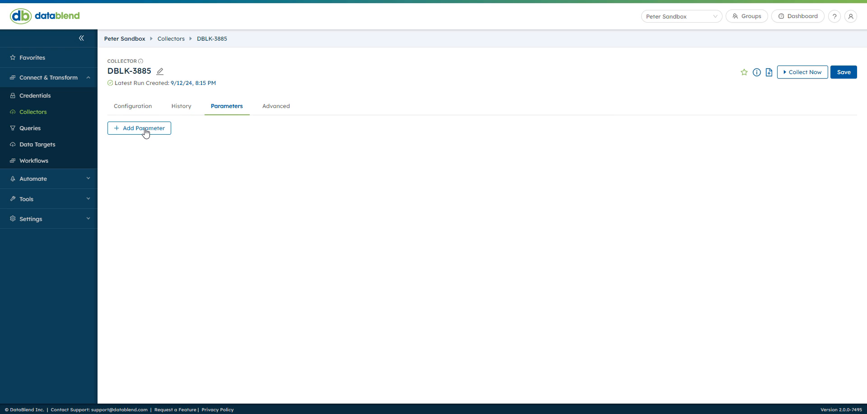
{"action": "left_click", "coordinate": [146, 130]}
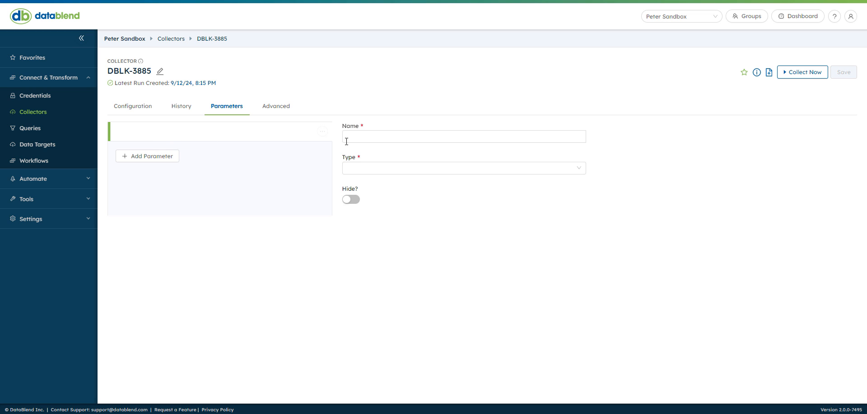
{"action": "left_click", "coordinate": [366, 137]}
{"action": "type", "text": "Name"}
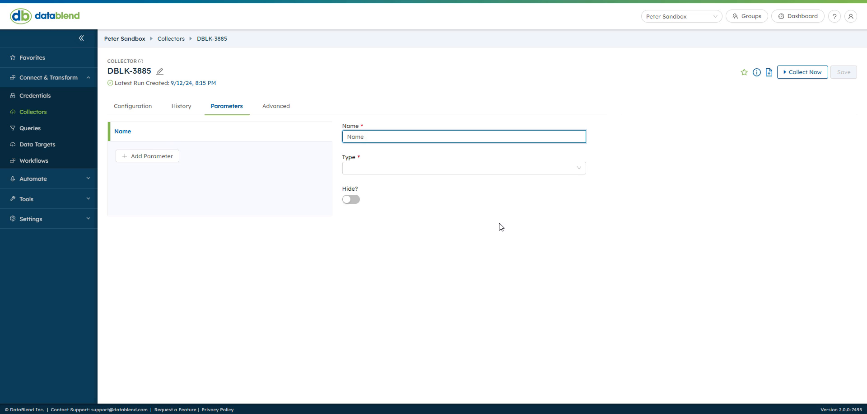
{"action": "left_click", "coordinate": [507, 170]}
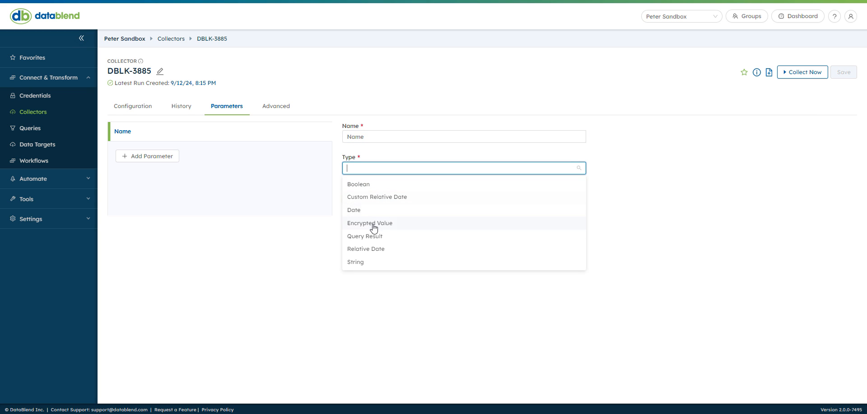
{"action": "left_click", "coordinate": [361, 211]}
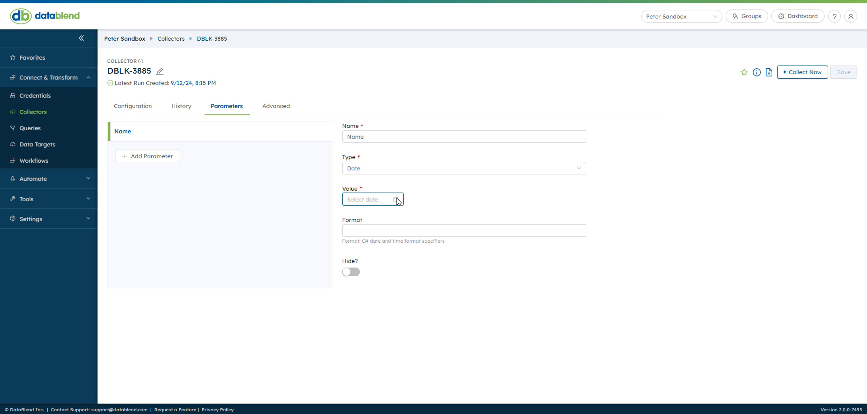
{"action": "left_click", "coordinate": [397, 200]}
{"action": "left_click", "coordinate": [354, 246]}
{"action": "left_click", "coordinate": [362, 230]}
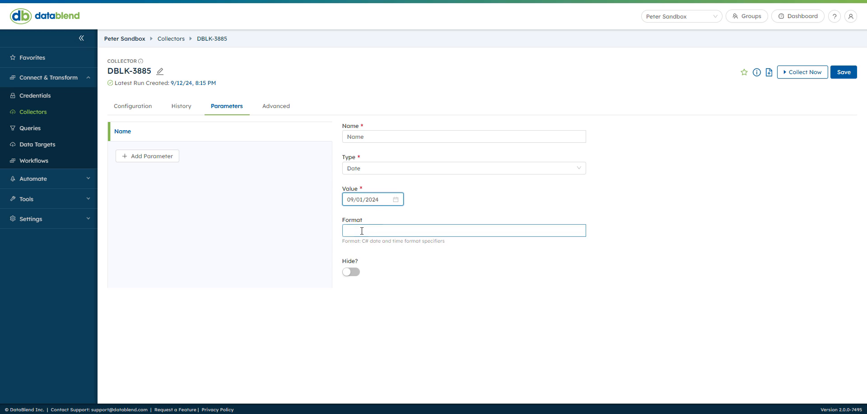
{"action": "left_click", "coordinate": [447, 230]}
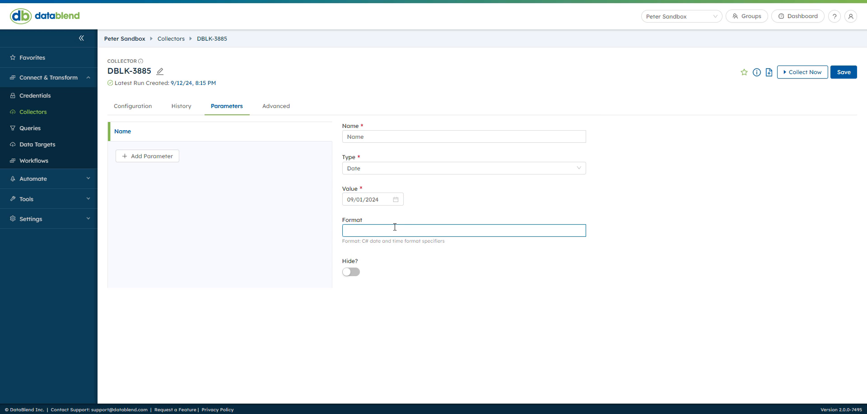
Add a second, blank parameter below "Name", switch between the two and view the blank one's additional actions
{"action": "left_click", "coordinate": [141, 157]}
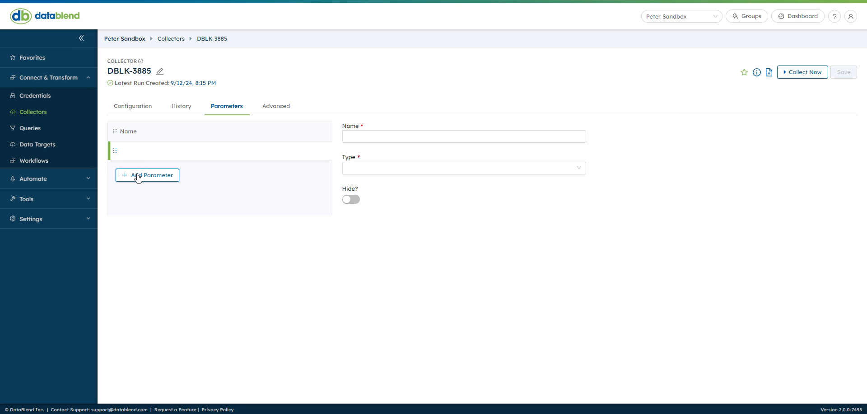
{"action": "left_click", "coordinate": [117, 132]}
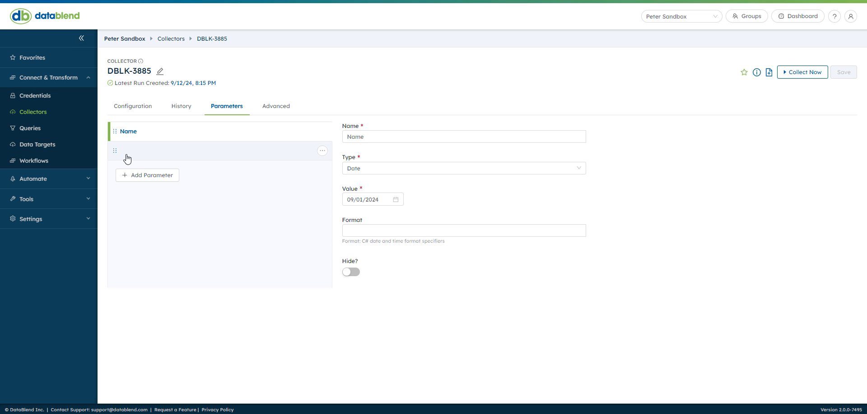
{"action": "left_click", "coordinate": [118, 156]}
{"action": "mouse_move", "coordinate": [117, 151]}
{"action": "left_mouse_down"}
{"action": "mouse_move", "coordinate": [120, 136]}
{"action": "mouse_move", "coordinate": [127, 155]}
{"action": "left_mouse_up"}
{"action": "left_click", "coordinate": [320, 153]}
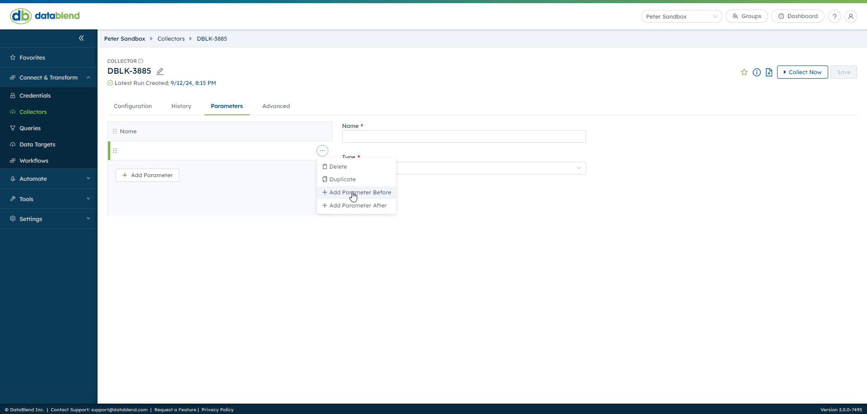
{"action": "left_click", "coordinate": [322, 150]}
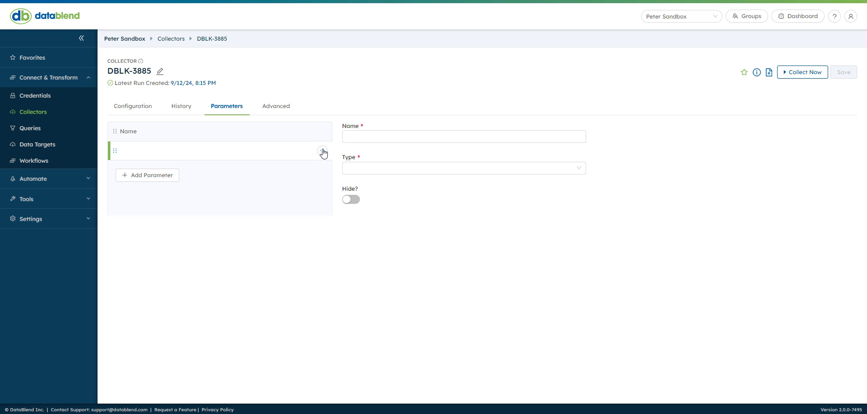
Delete the blank parameter below "Name" and return to the collector's configuration
{"action": "left_click", "coordinate": [324, 153]}
{"action": "left_click", "coordinate": [336, 166]}
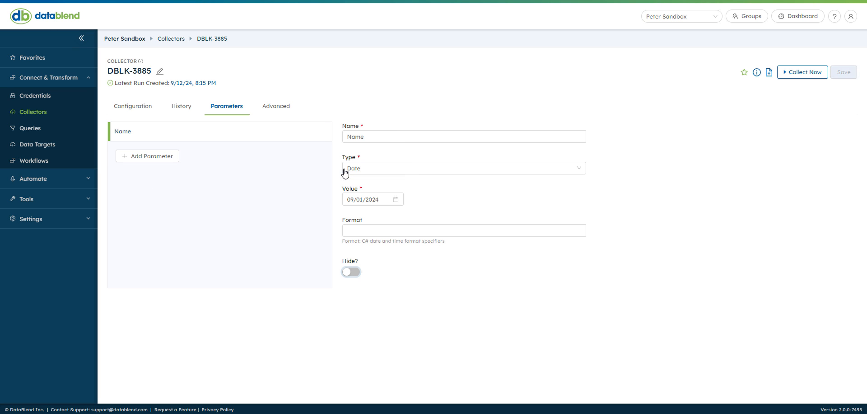
{"action": "left_click", "coordinate": [117, 108]}
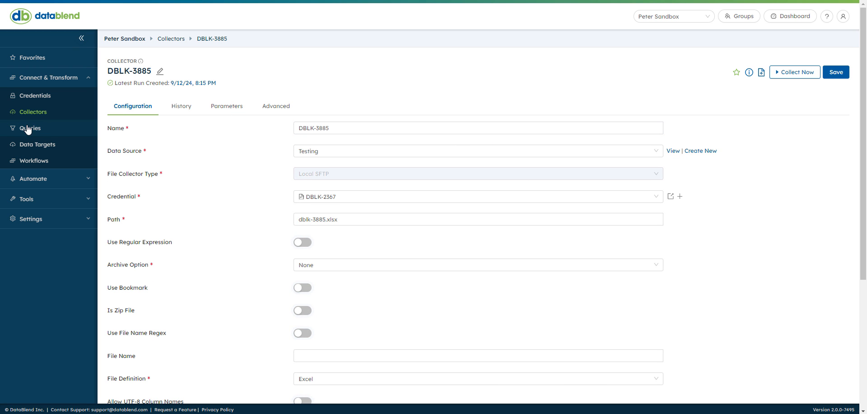
Open the Google Sheets to QBO Journal Entries workflow, and expand the Collect Account Balances from Intacct step in the old interface's workflow
{"action": "left_click", "coordinate": [26, 162]}
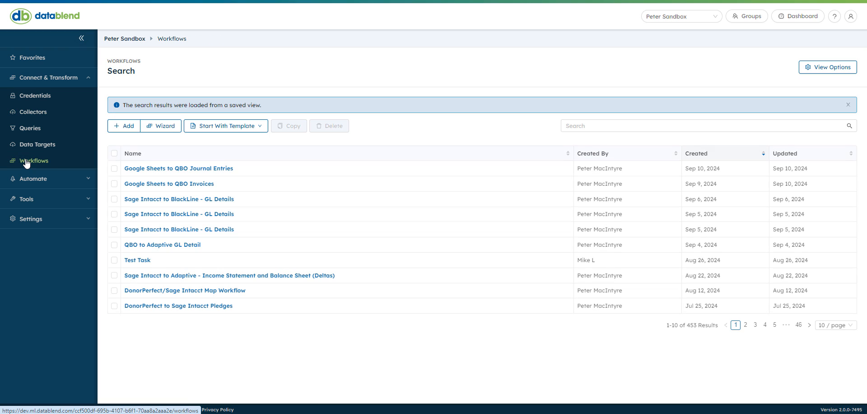
{"action": "left_click", "coordinate": [174, 169]}
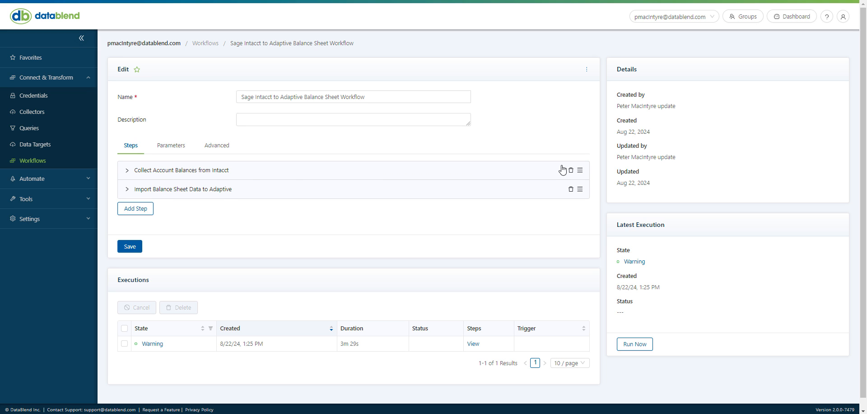
{"action": "left_click", "coordinate": [127, 170]}
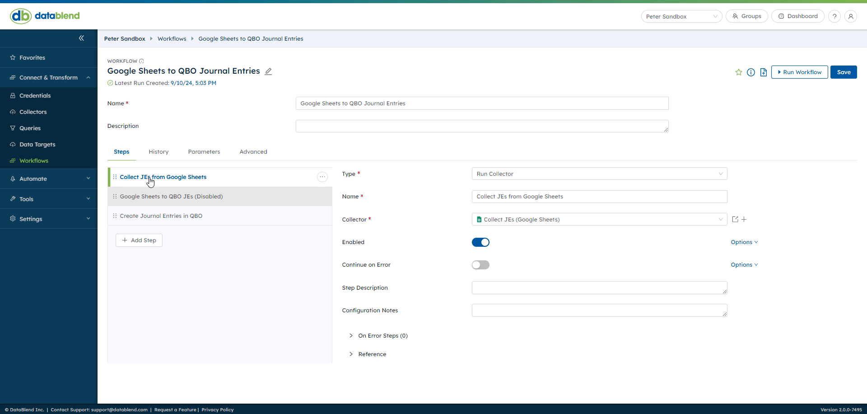
View the settings of each step in the Google Sheets to QBO Journal Entries workflow, ending on the disabled query step
{"action": "left_click", "coordinate": [149, 196]}
{"action": "left_click", "coordinate": [151, 216]}
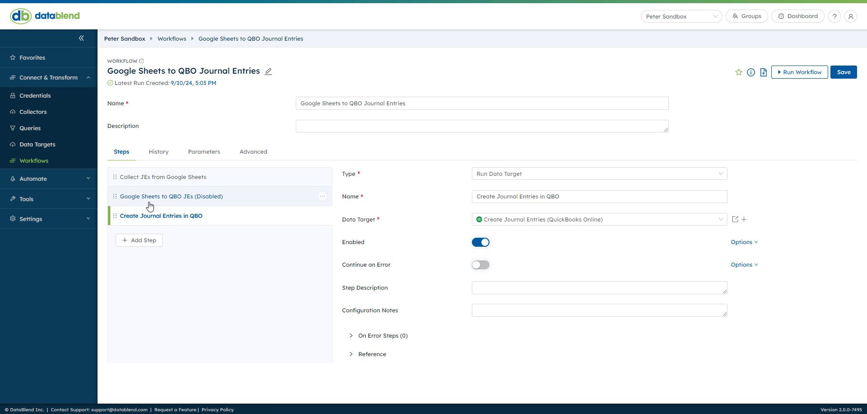
{"action": "left_click", "coordinate": [150, 199]}
{"action": "left_click", "coordinate": [154, 176]}
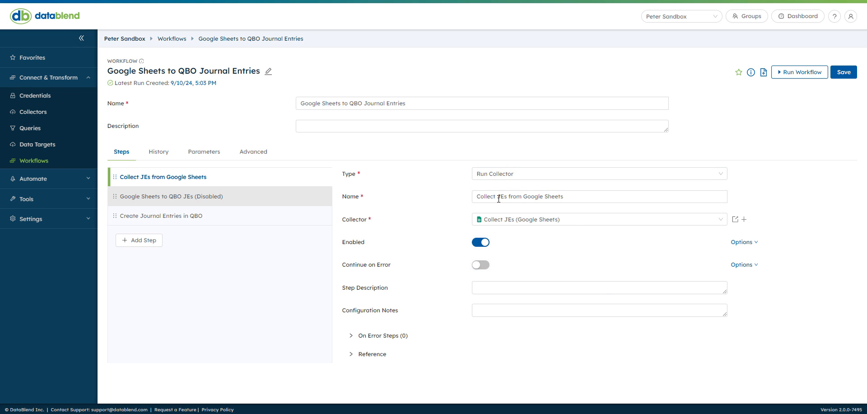
{"action": "left_click", "coordinate": [177, 205]}
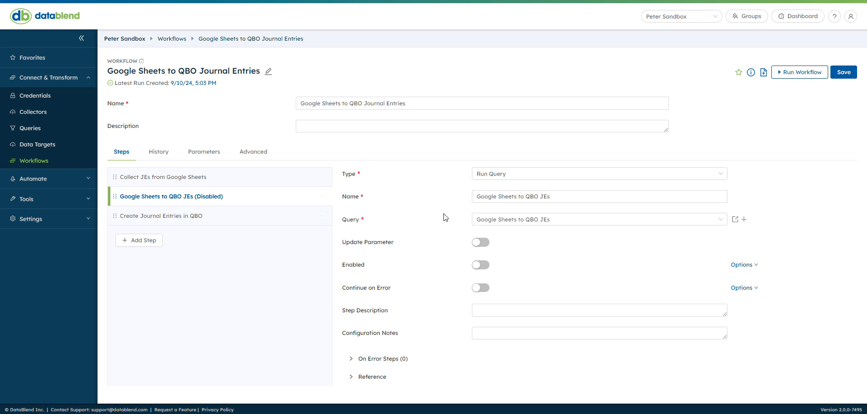
Open the step's Google Sheets to QBO JEs query in a drawer, make the drawer narrower and close it
{"action": "left_click", "coordinate": [735, 220]}
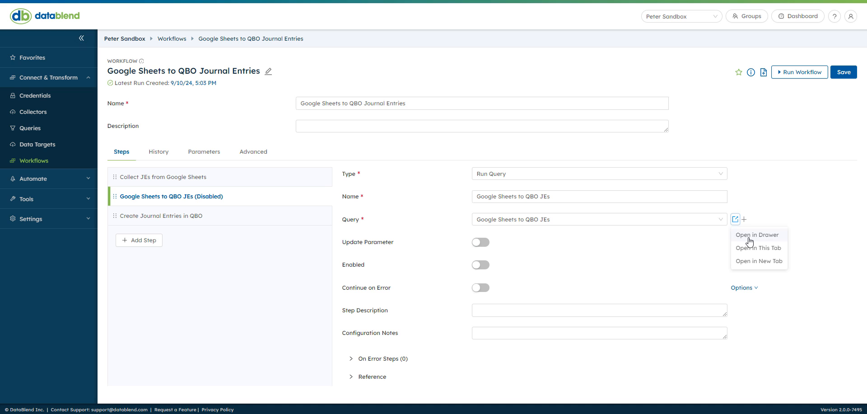
{"action": "left_click", "coordinate": [749, 239]}
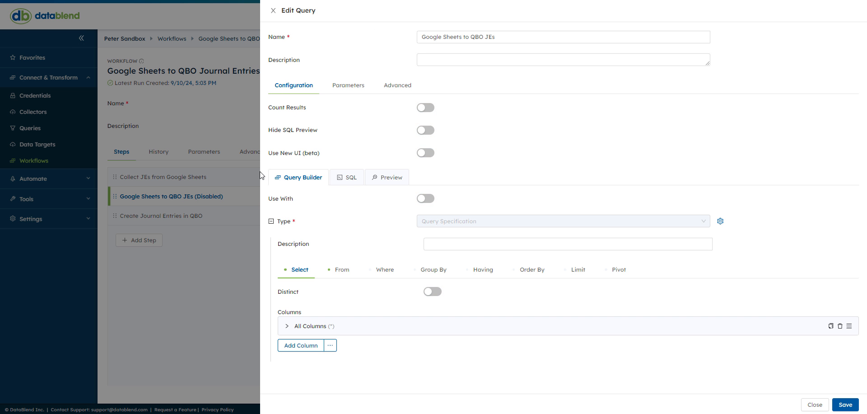
{"action": "left_click_drag", "start_coordinate": [260, 175], "coordinate": [311, 178]}
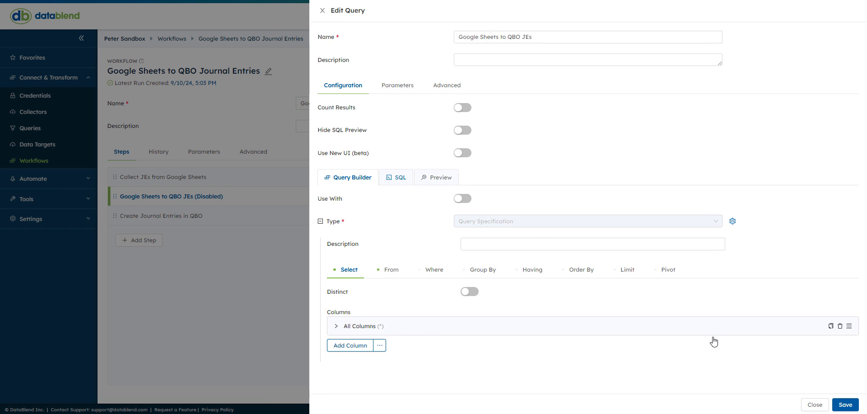
{"action": "left_click", "coordinate": [815, 404]}
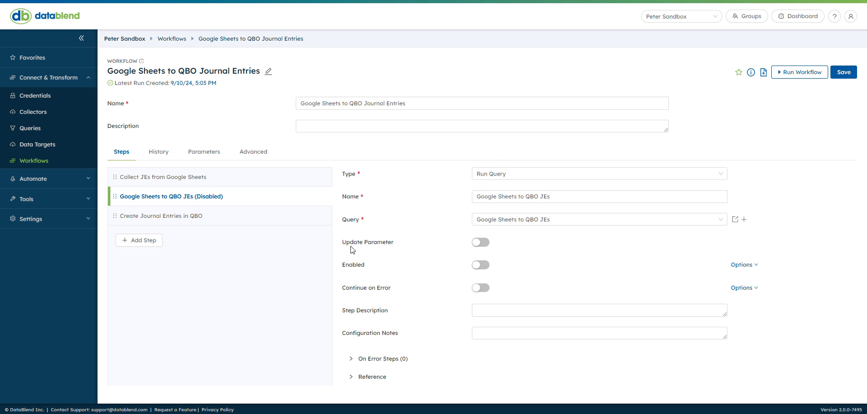
View the Create Journal Entries in QBO step and add a blank step after it
{"action": "left_click", "coordinate": [180, 217]}
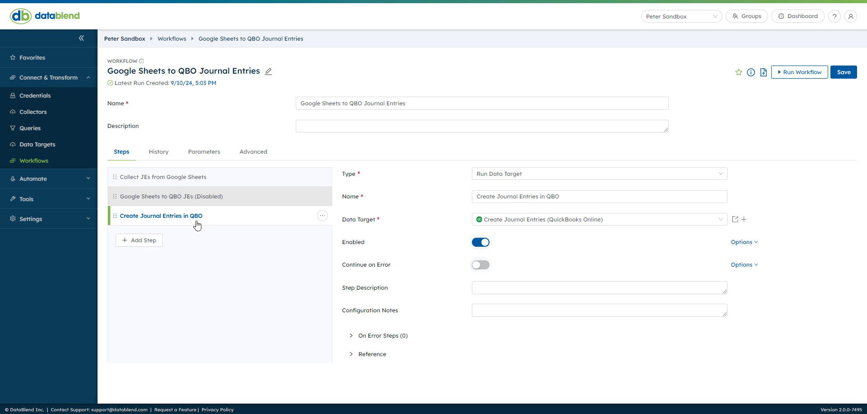
{"action": "left_click", "coordinate": [143, 240]}
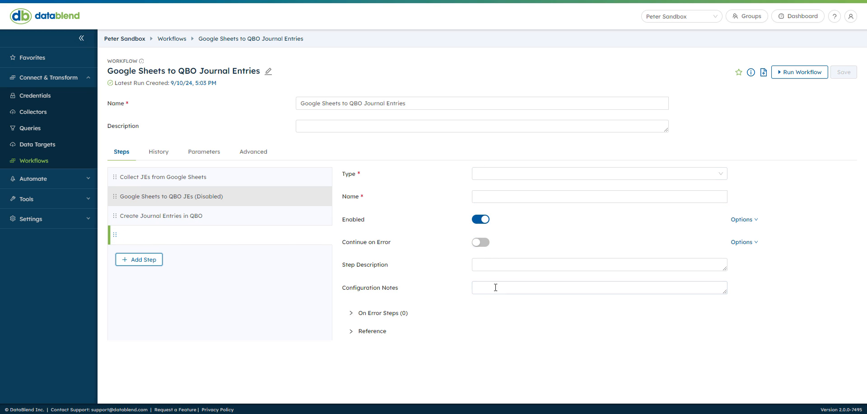
{"action": "left_click", "coordinate": [233, 203]}
View the workflow's run history and add two blank parameters to the workflow
{"action": "left_click", "coordinate": [156, 157]}
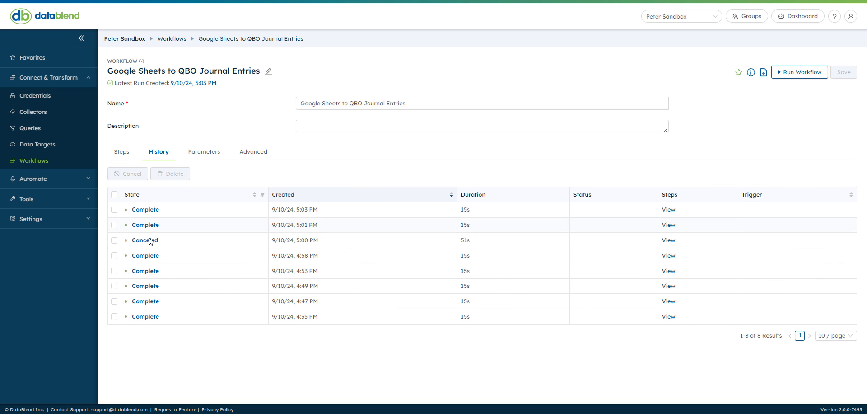
{"action": "left_click", "coordinate": [198, 151]}
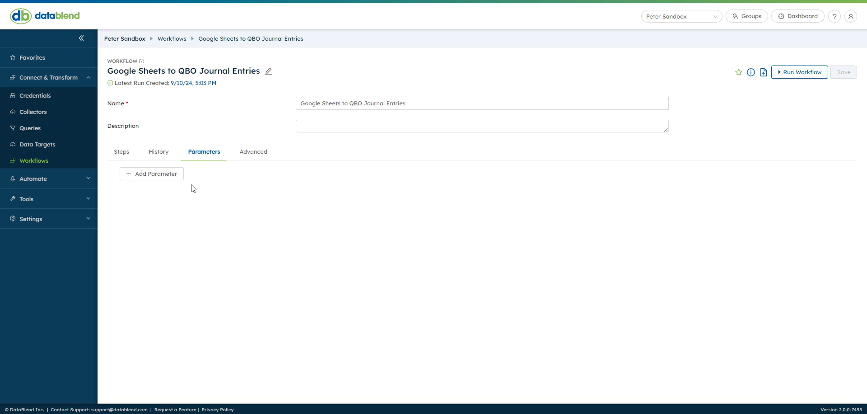
{"action": "left_click", "coordinate": [145, 175]}
{"action": "left_click", "coordinate": [154, 206]}
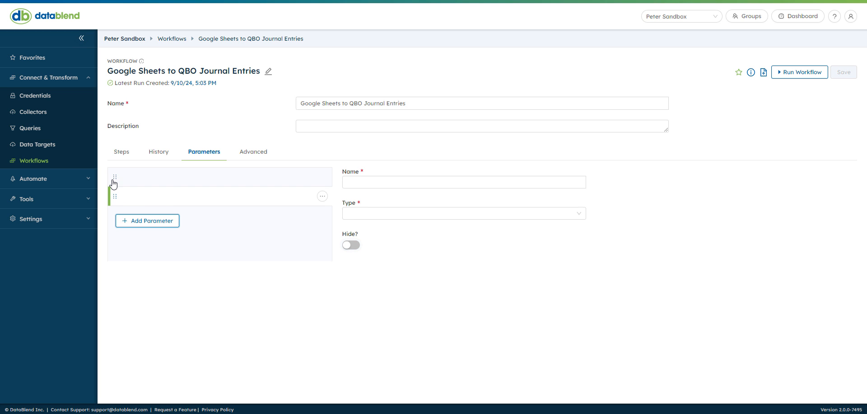
View the workflow's advanced settings, and duplicate its Create Journal Entries in QBO step
{"action": "left_click", "coordinate": [253, 152]}
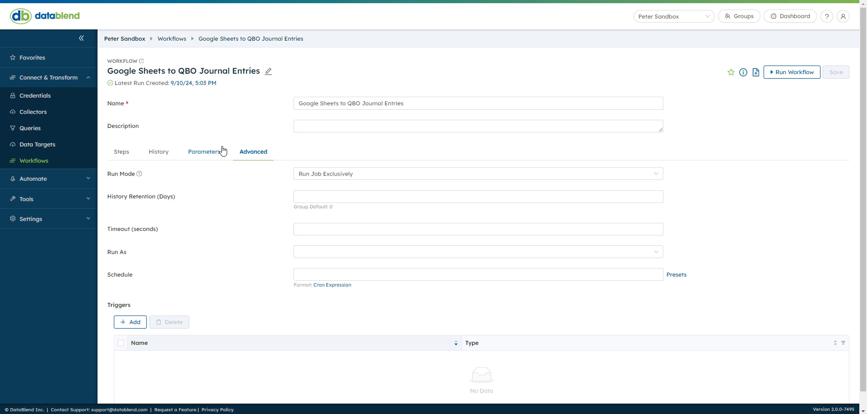
{"action": "left_click", "coordinate": [122, 152]}
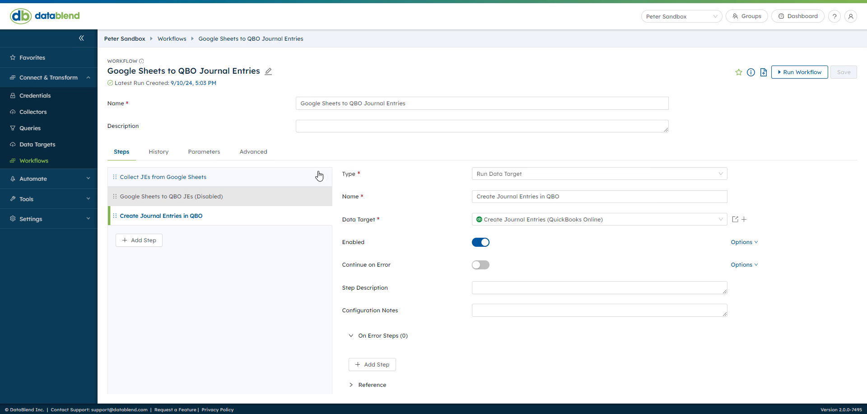
{"action": "left_click", "coordinate": [321, 216]}
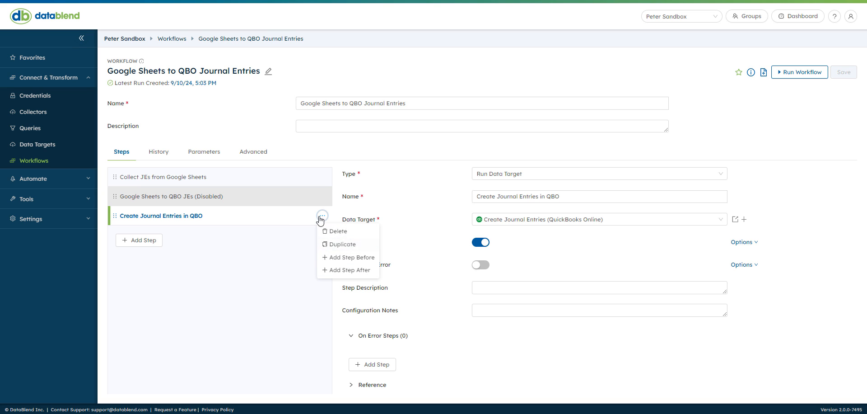
{"action": "left_click", "coordinate": [339, 245]}
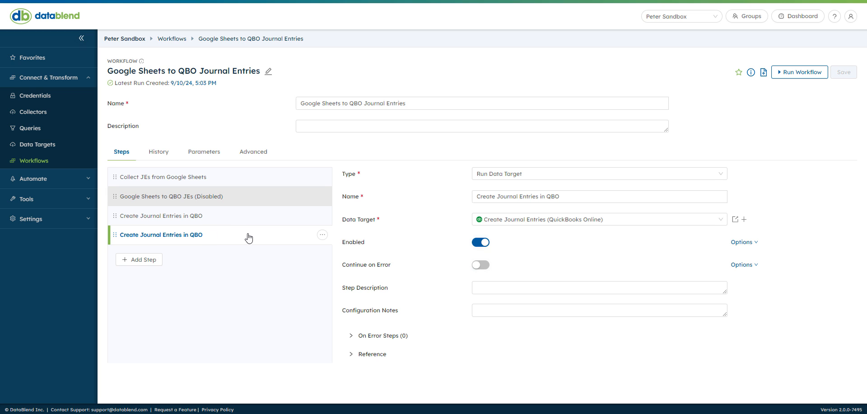
Open the DBLK-3881 data target, view its run history and parameters, and return to its configuration
{"action": "left_click", "coordinate": [60, 145]}
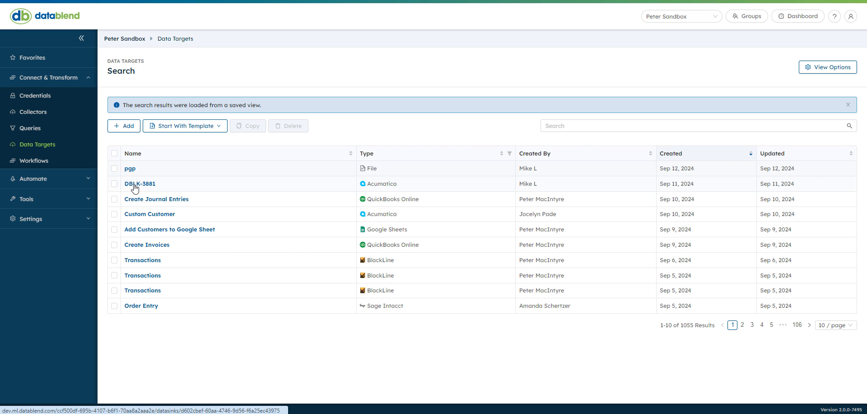
{"action": "left_click", "coordinate": [134, 184]}
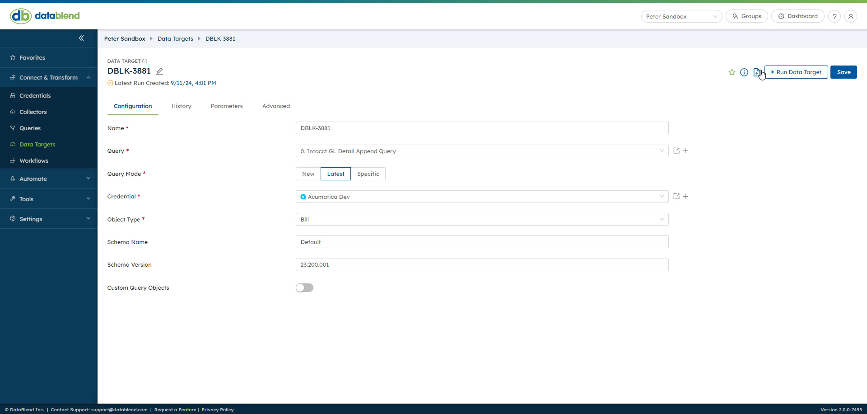
{"action": "left_click", "coordinate": [192, 111]}
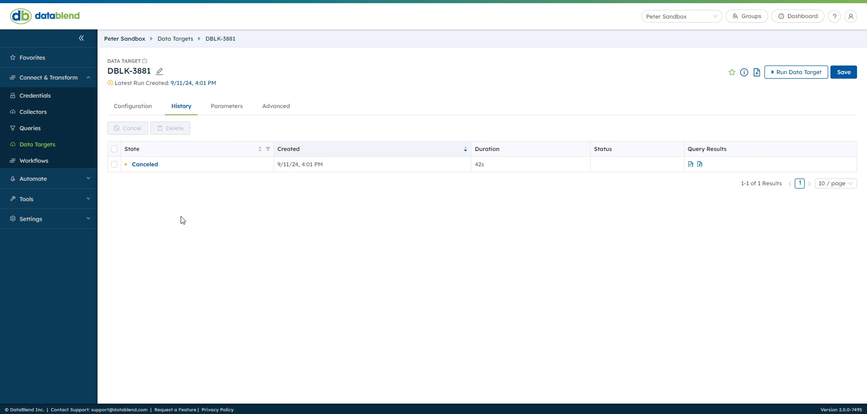
{"action": "left_click", "coordinate": [230, 108]}
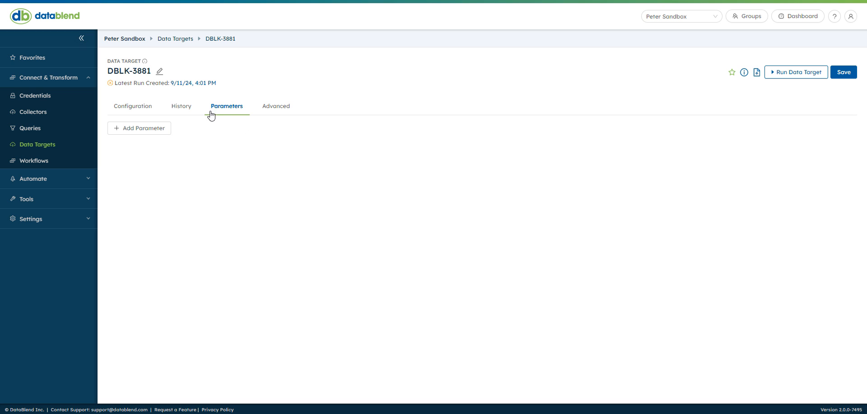
{"action": "left_click", "coordinate": [136, 107]}
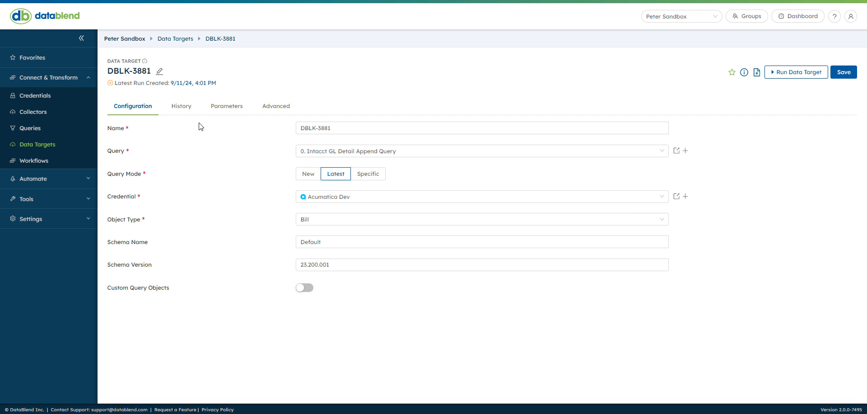